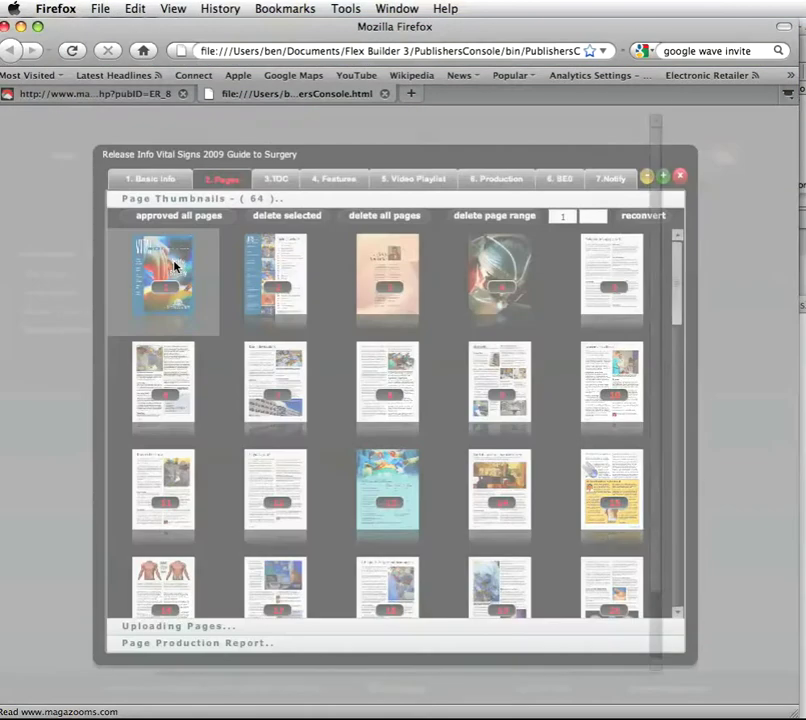
Enlarge the Vital Signs cover thumbnail and open its Page Annotation Editor
left_click(175, 266)
left_click(437, 322)
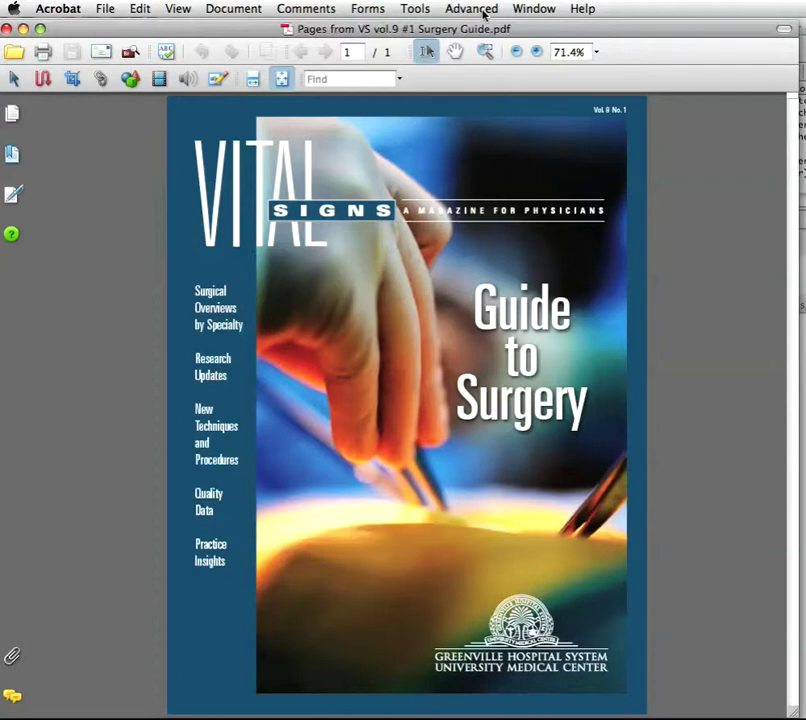
Open PDF Optimizer with colour images at 72 ppi bicubic, JPEG, Medium quality
left_click(482, 11)
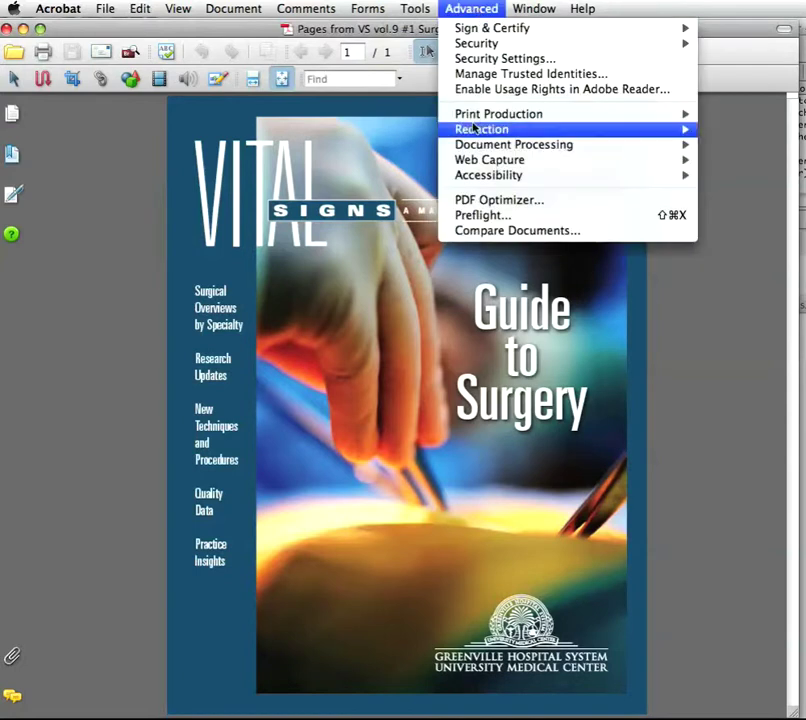
left_click(496, 203)
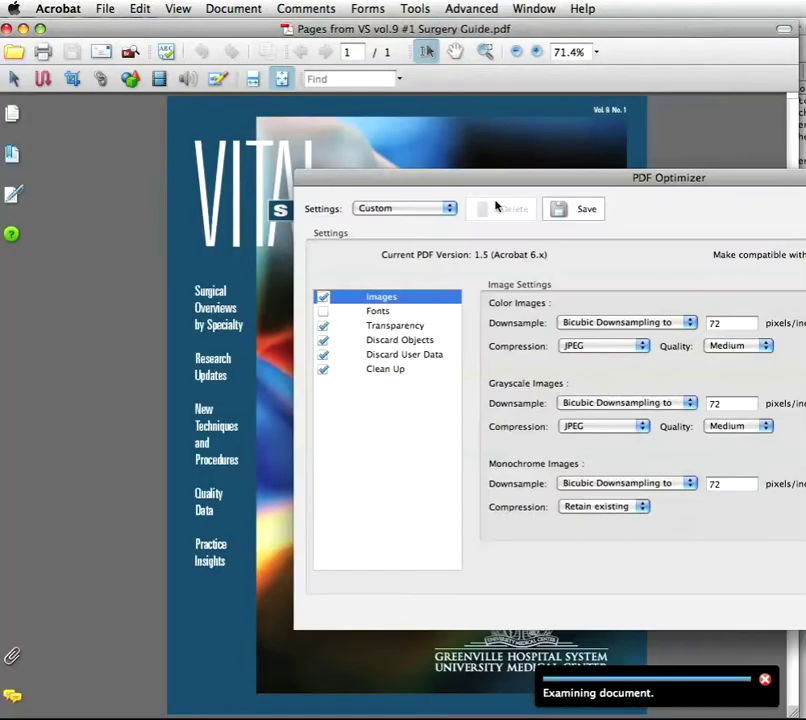
left_click_drag(703, 178, 421, 172)
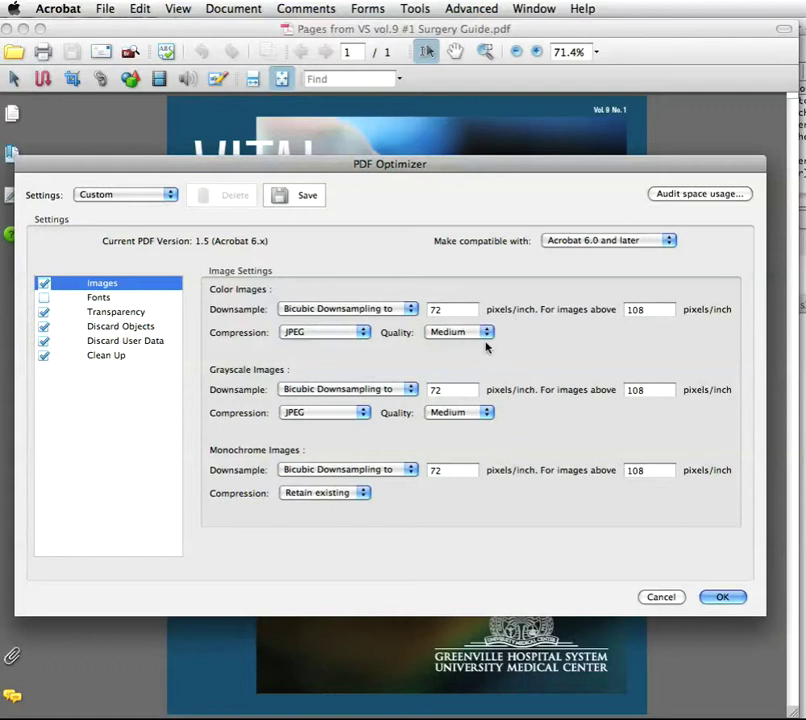
left_click(486, 332)
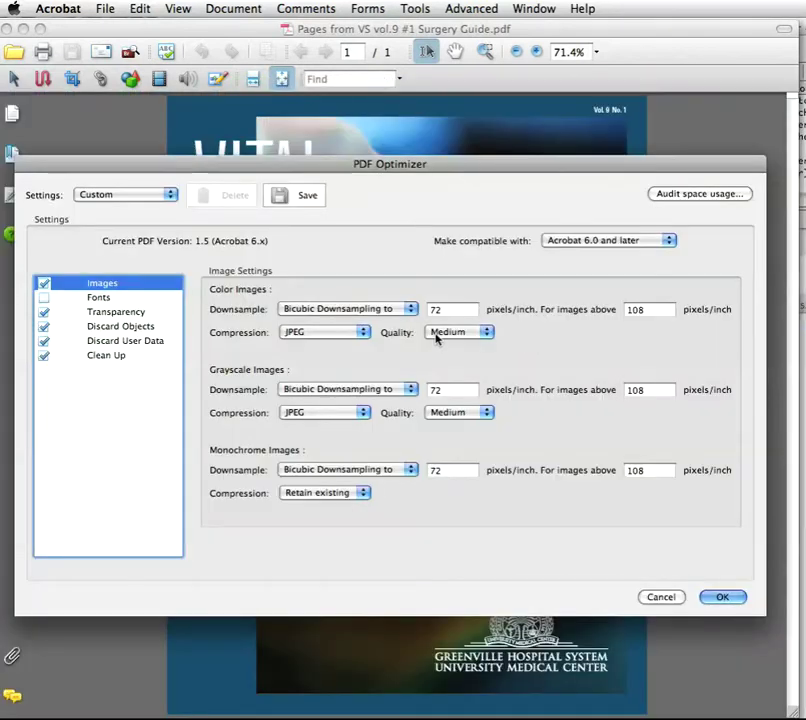
Show the Transparency panel, which uses the Medium Resolution preset
left_click(106, 314)
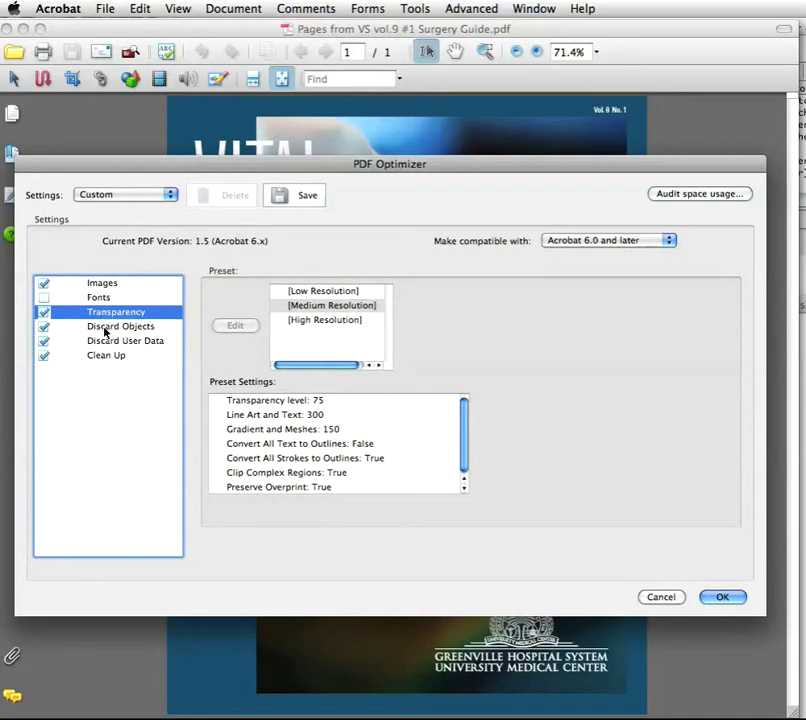
Review Discard Objects, Discard User Data and Clean Up, keeping bookmarks and fast web view off
left_click(105, 329)
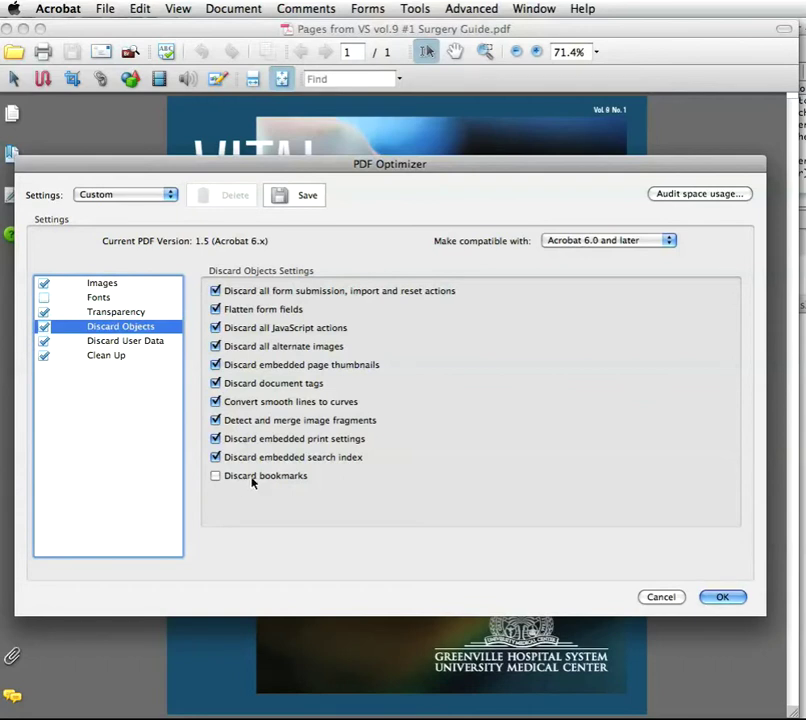
left_click(111, 342)
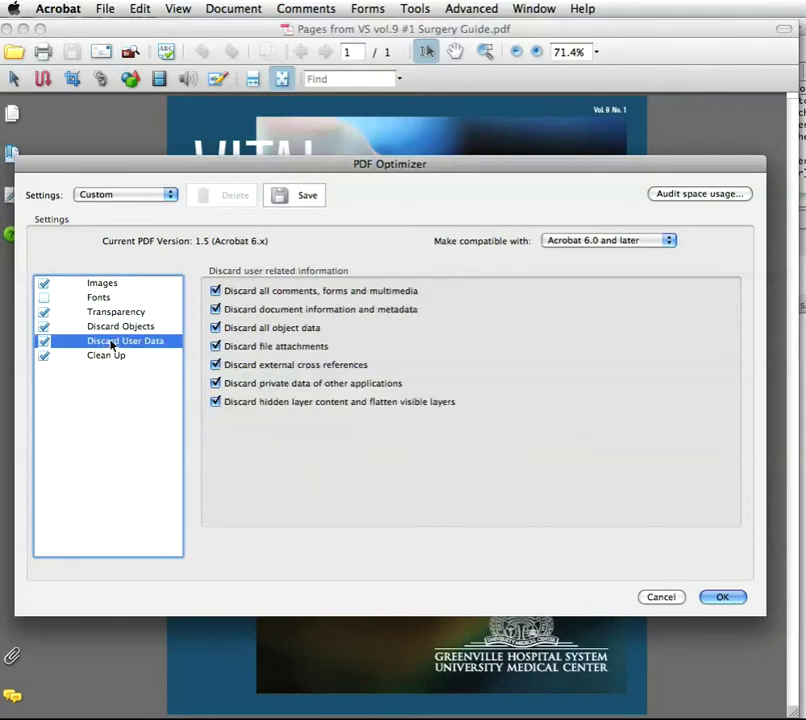
left_click(110, 358)
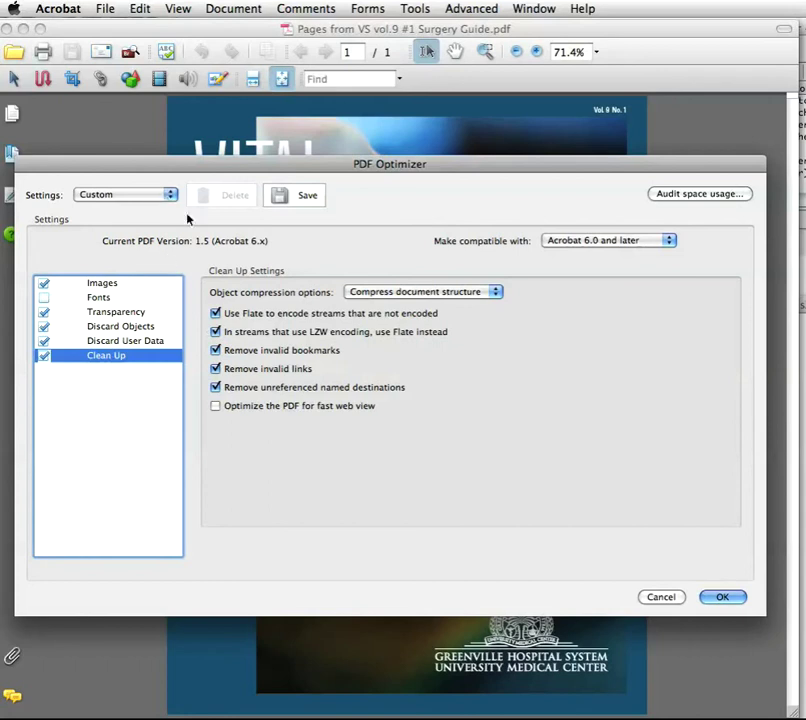
Accept the optimizer settings and save the PDF to the Desktop, overwriting the old copy
left_click(720, 597)
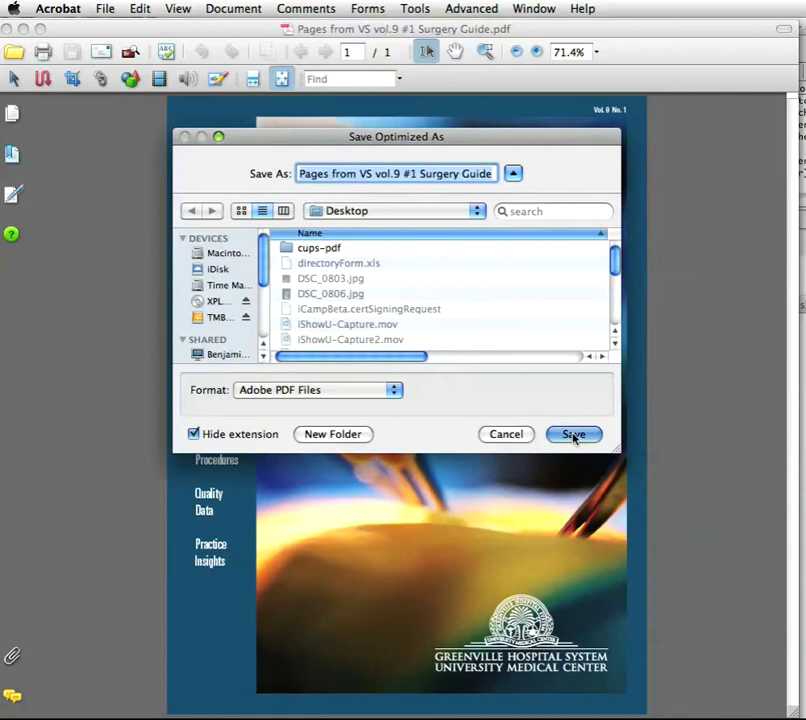
left_click(574, 436)
left_click(531, 256)
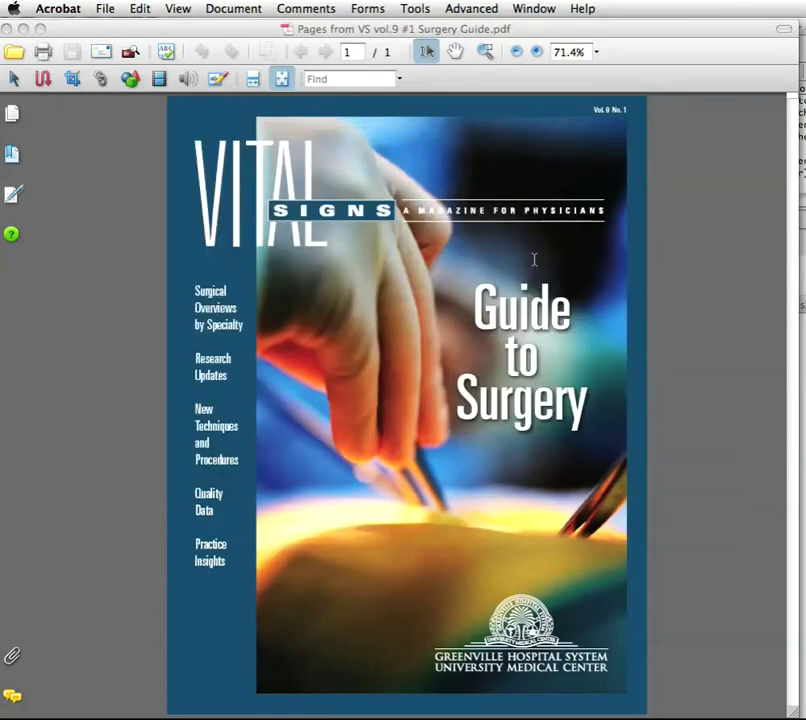